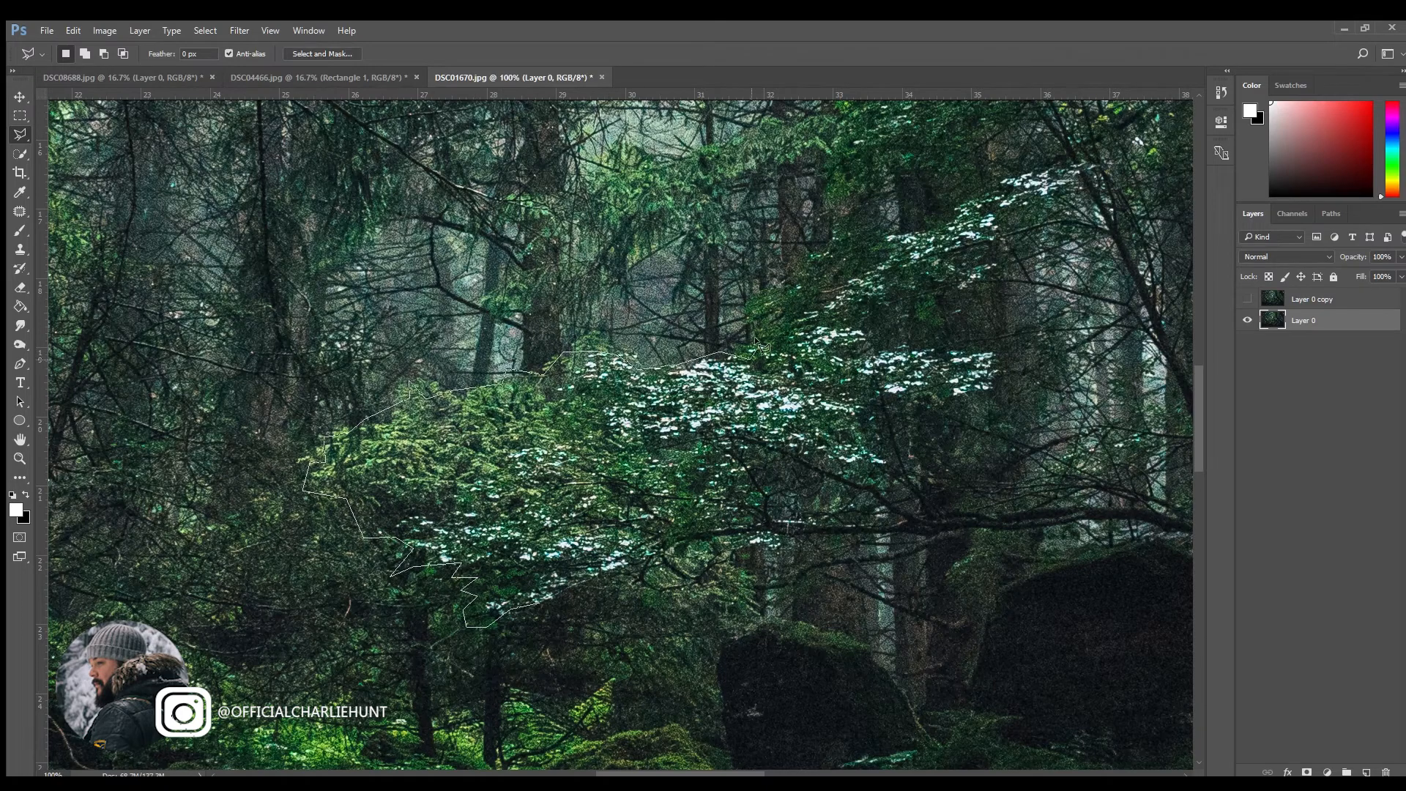
# Step: Outline the leafy branches, tree trunk area and rock in the forest's centre with the Polygonal Lasso and copy them to a new layer
pyautogui.click(812, 288)
pyautogui.click(855, 252)
pyautogui.click(564, 311)
pyautogui.click(476, 316)
pyautogui.click(1082, 233)
pyautogui.click(886, 353)
pyautogui.click(991, 387)
pyautogui.click(878, 483)
pyautogui.click(882, 504)
pyautogui.click(898, 532)
pyautogui.click(715, 552)
pyautogui.click(864, 622)
pyautogui.click(773, 614)
pyautogui.click(719, 712)
pyautogui.click(646, 599)
pyautogui.click(540, 605)
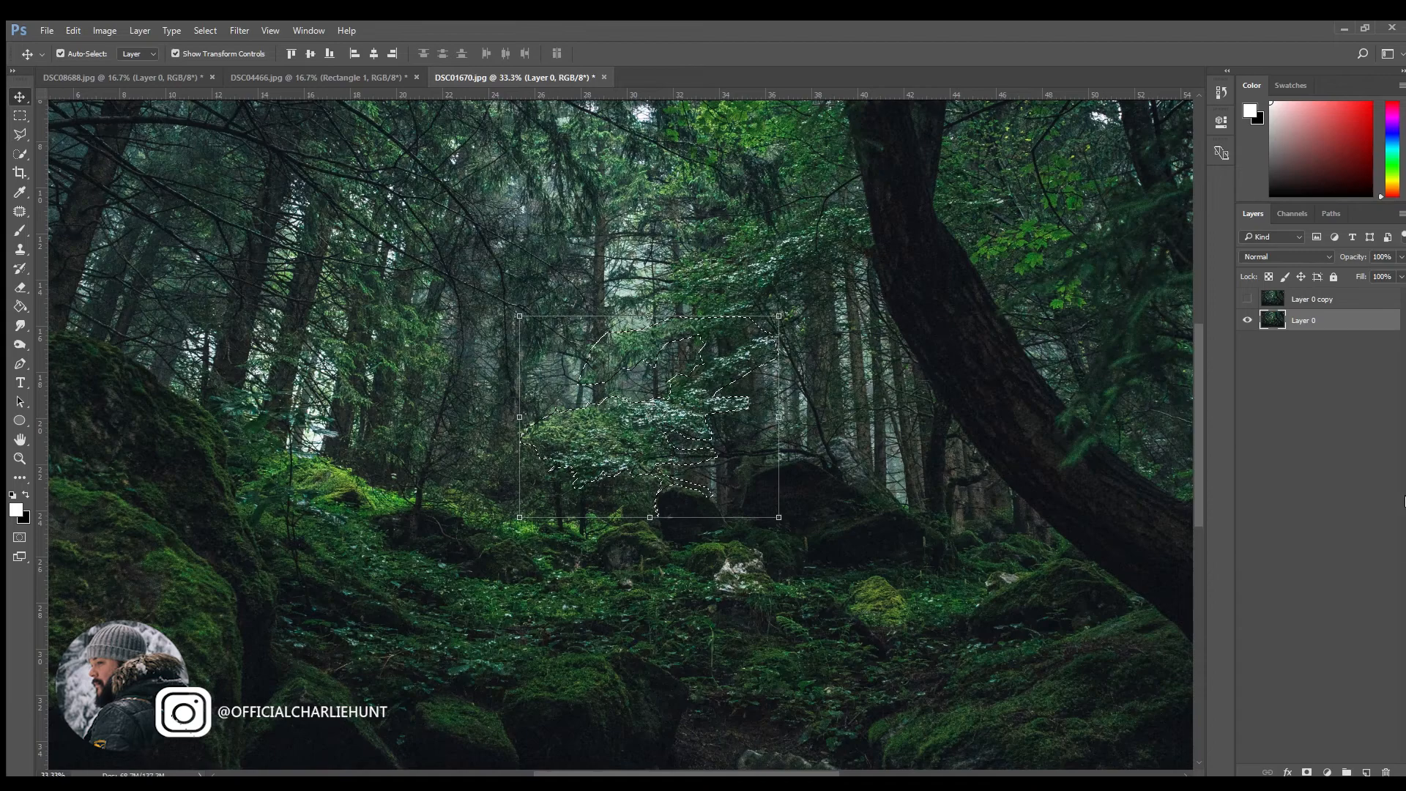
pyautogui.click(1367, 771)
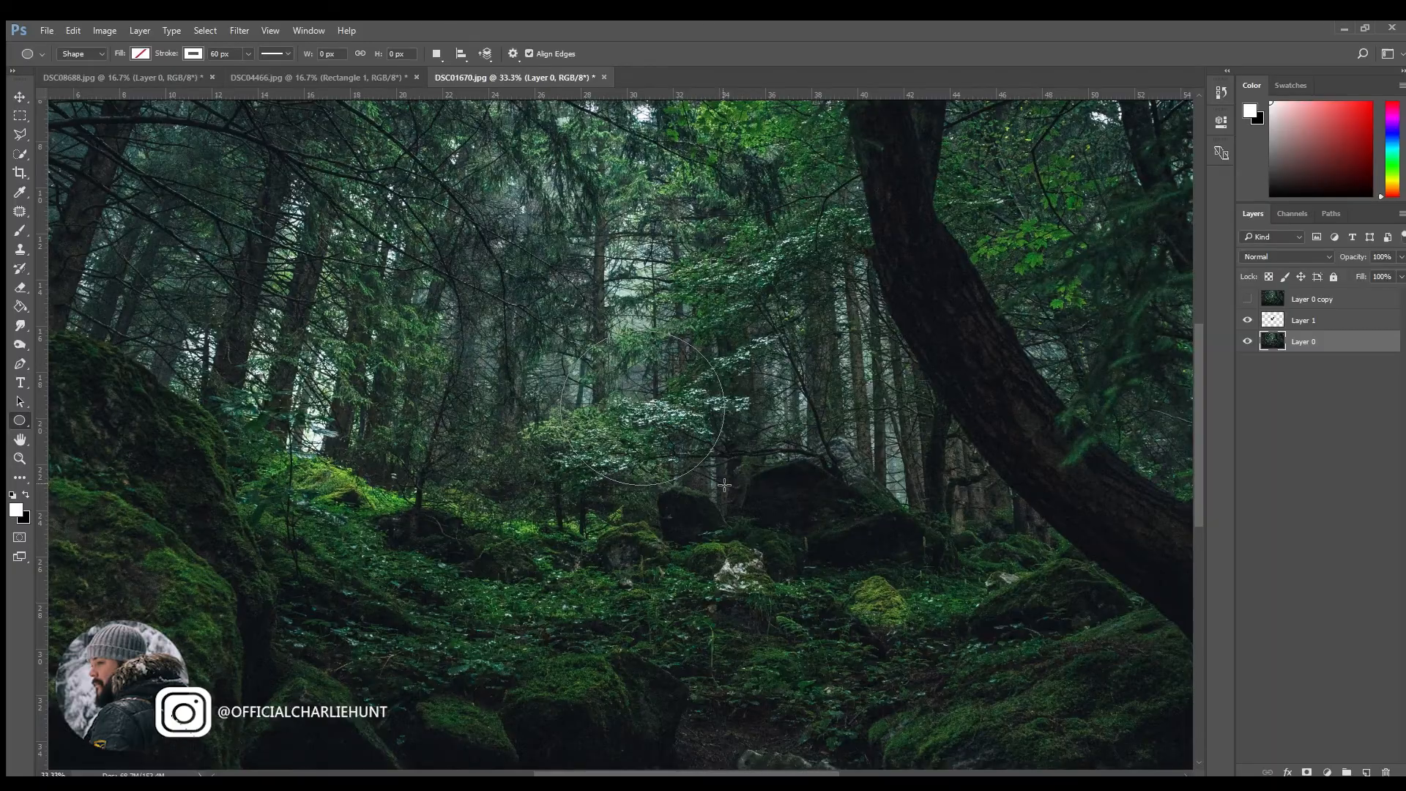
# Step: Draw an unfilled circle about 681 × 684 px with a 60 px white stroke beneath the cut-out layer and shift it slightly left behind the branches
pyautogui.moveTo(723, 485); pyautogui.dragTo(727, 497)
pyautogui.moveTo(727, 498); pyautogui.dragTo(726, 497)
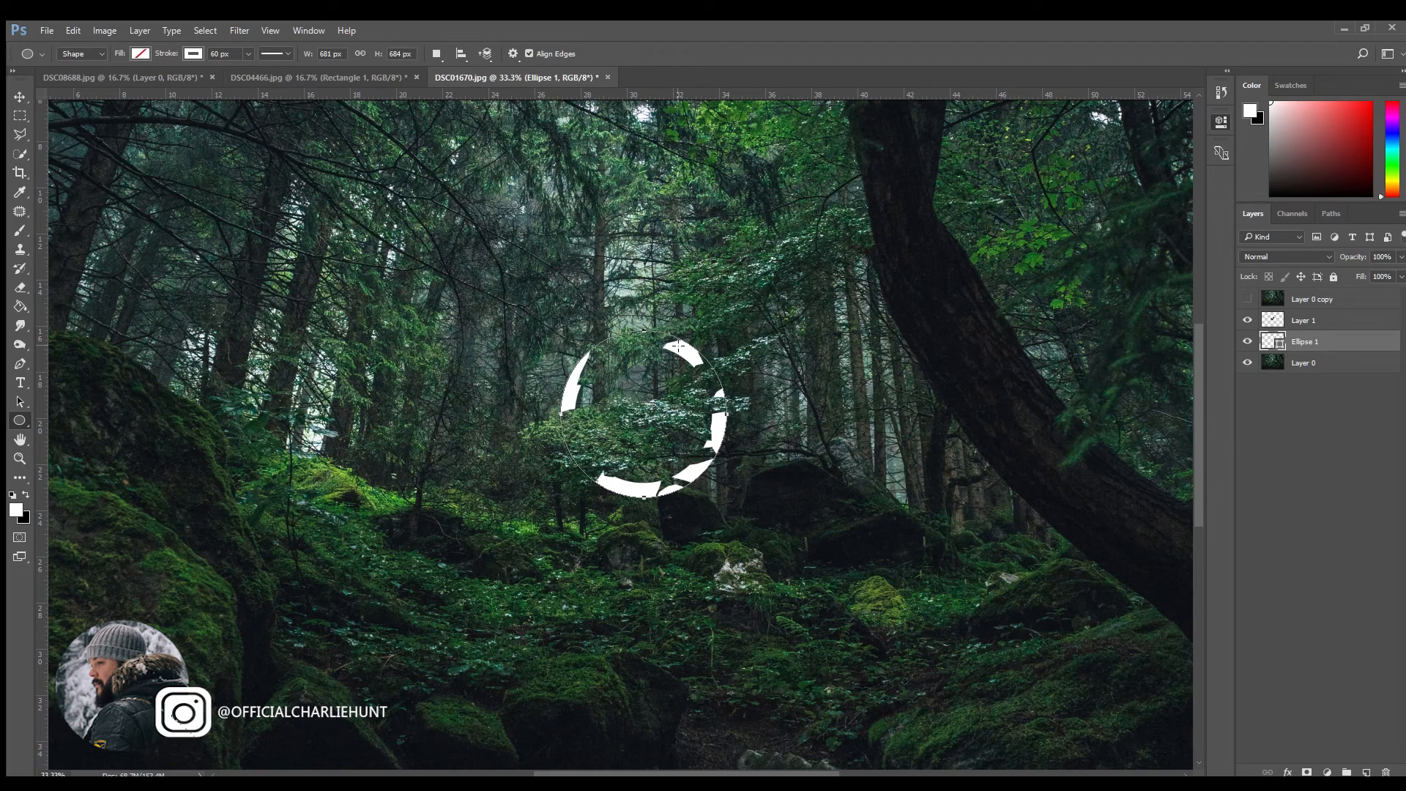
pyautogui.press('v')
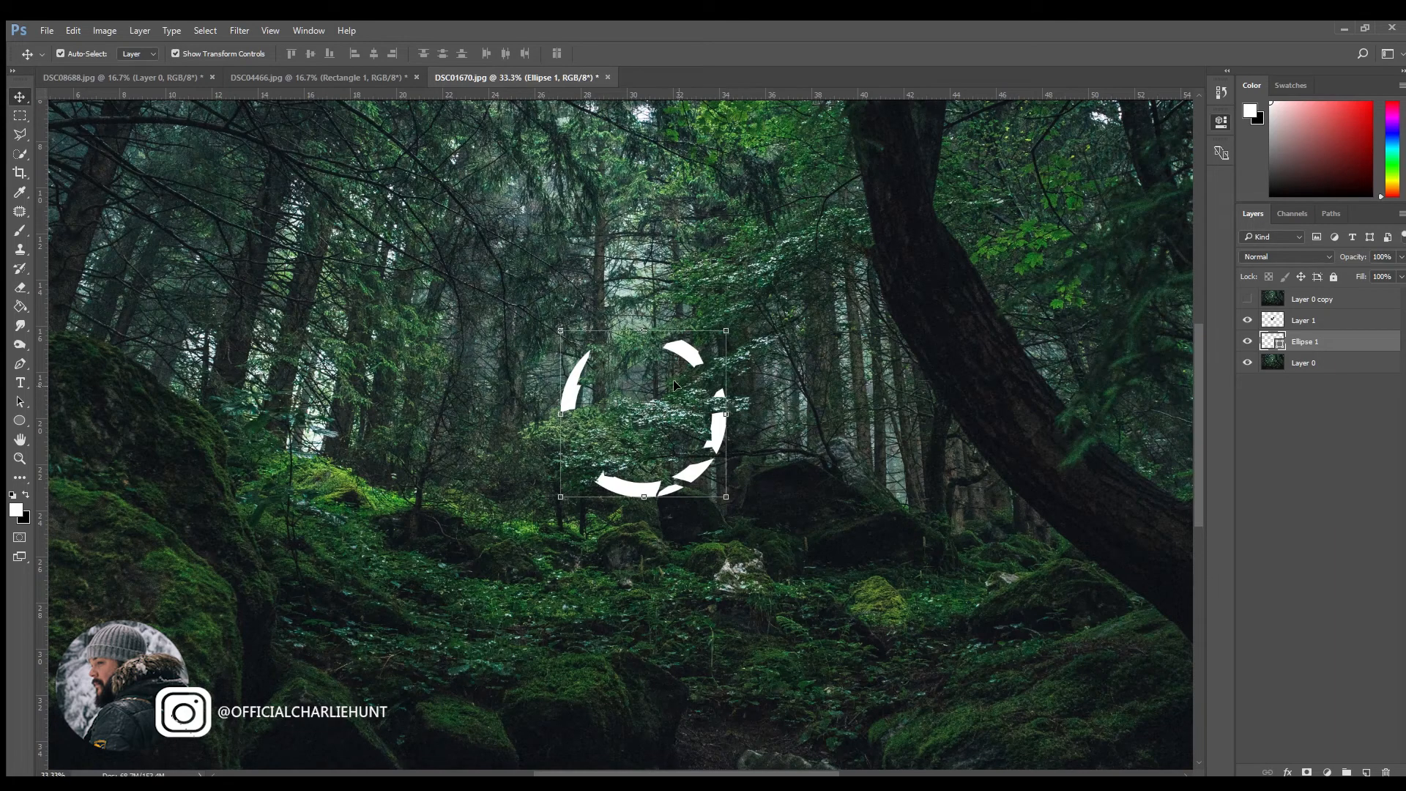
pyautogui.moveTo(668, 365); pyautogui.dragTo(609, 381)
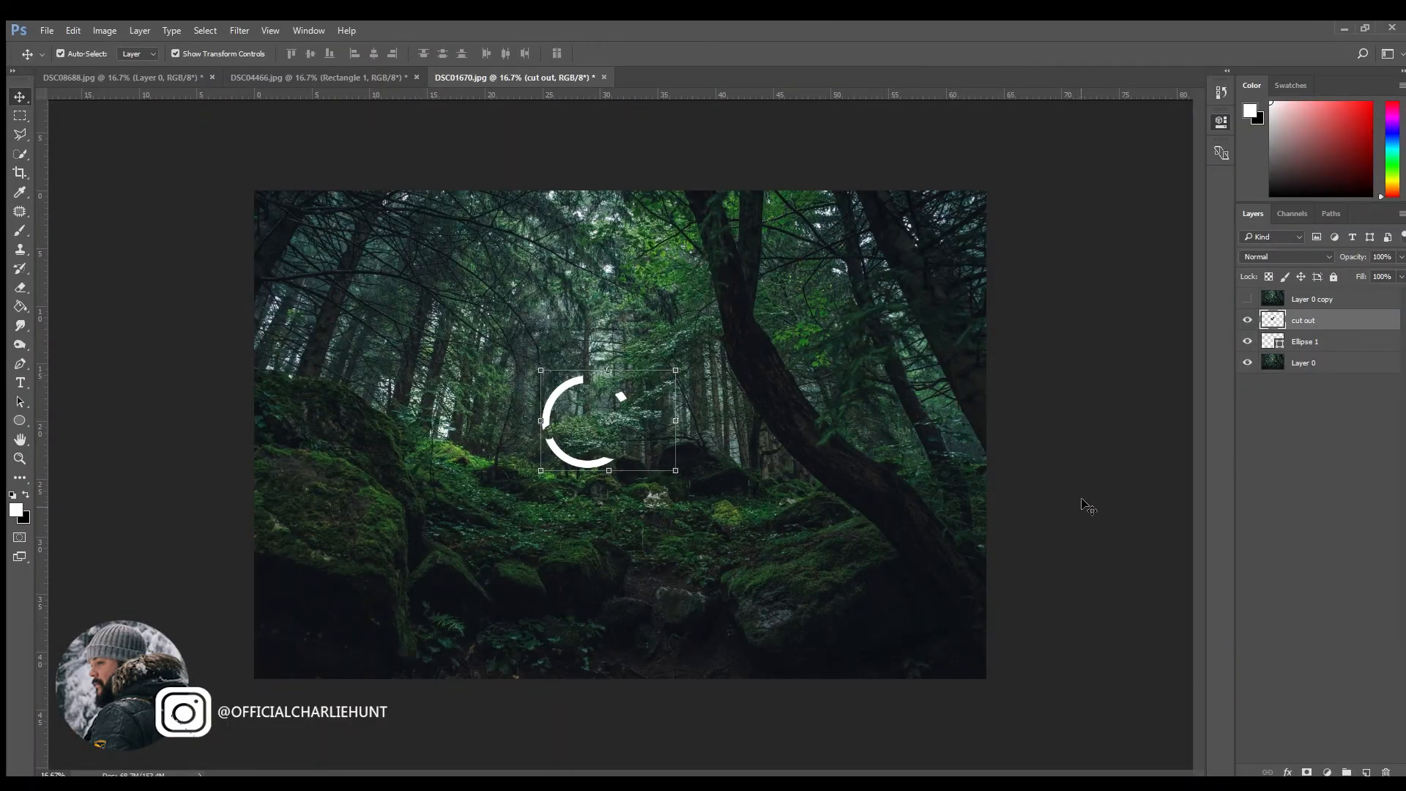
# Step: Add an Outer Glow and a Drop Shadow effect to the Ellipse 1 layer and check the ring with the shadow off and on
pyautogui.click(1334, 342)
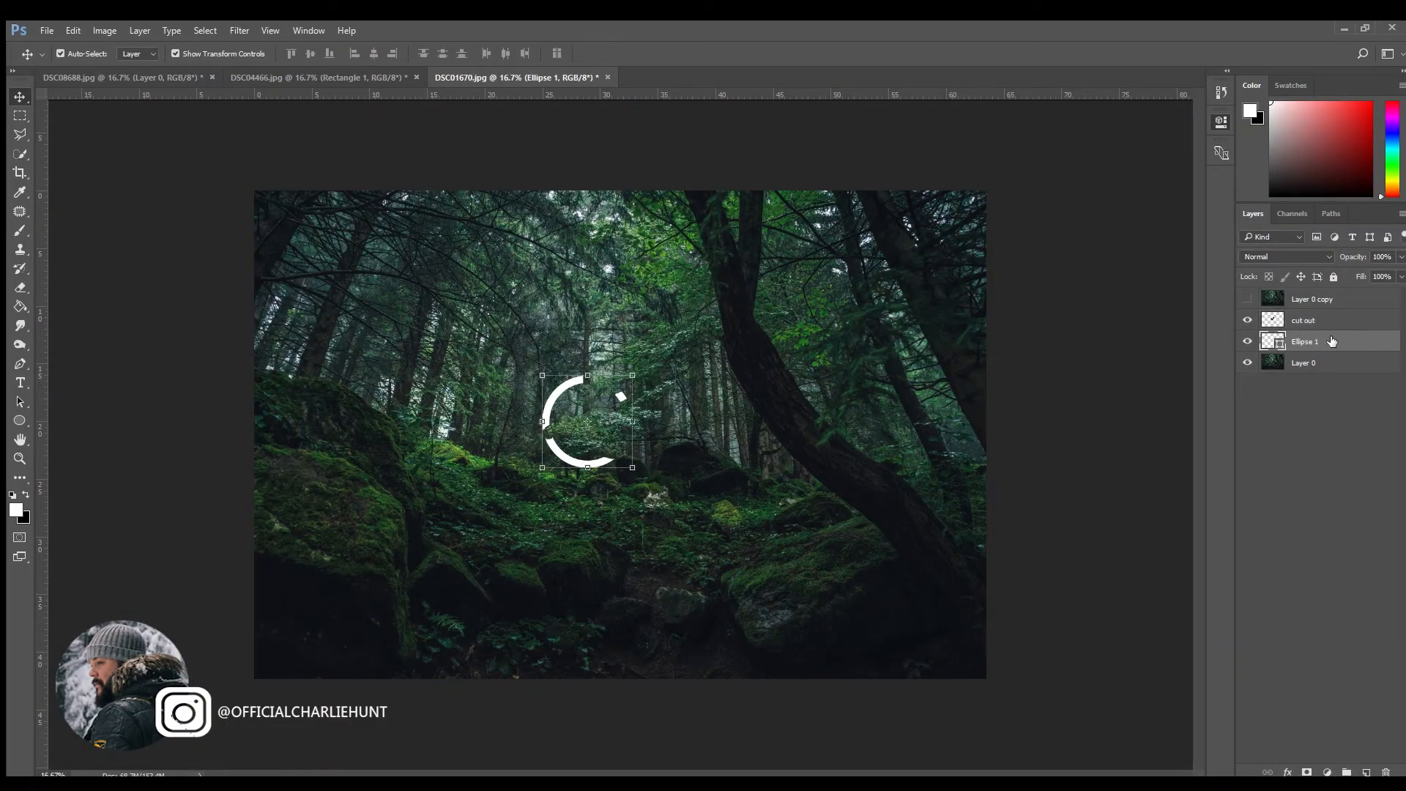
pyautogui.press('h')
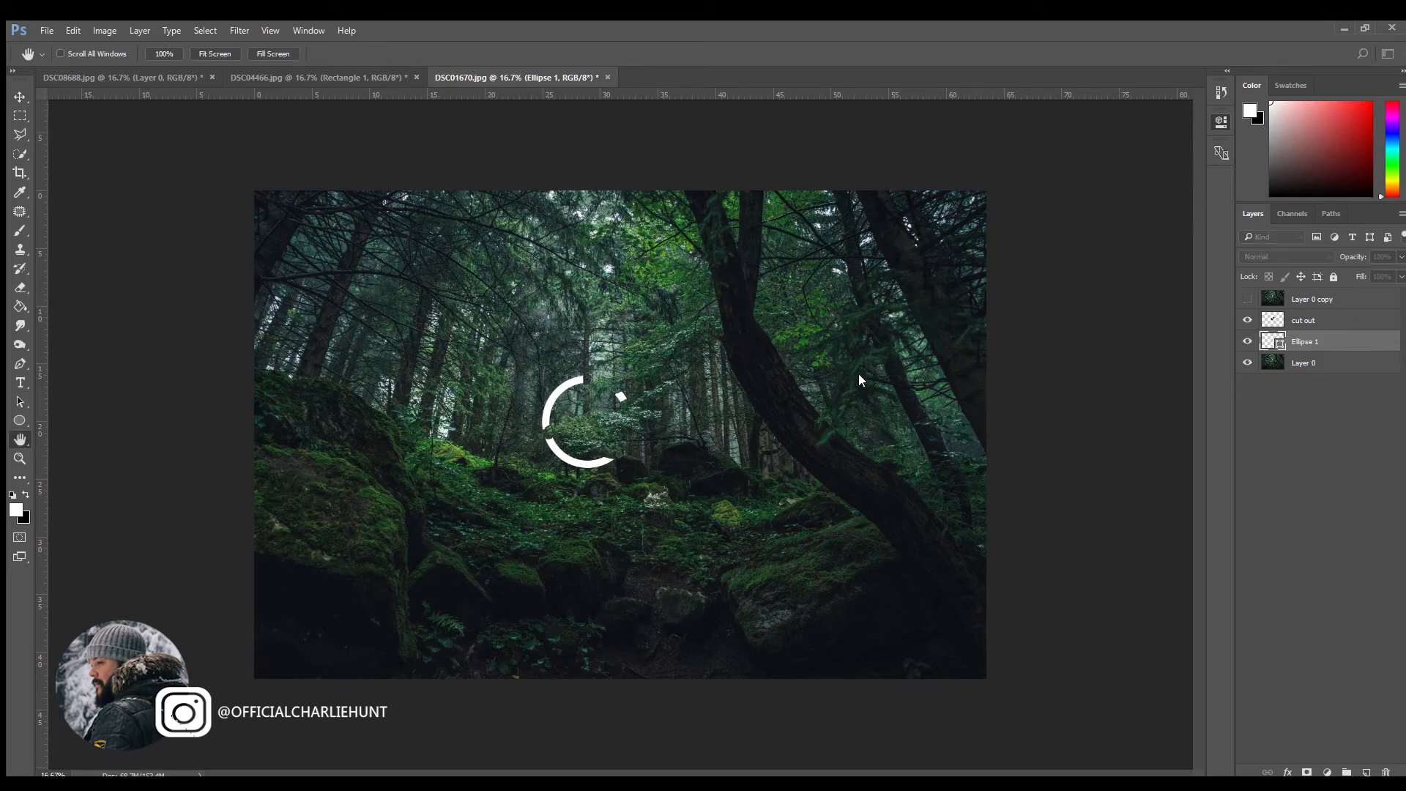
pyautogui.click(708, 418)
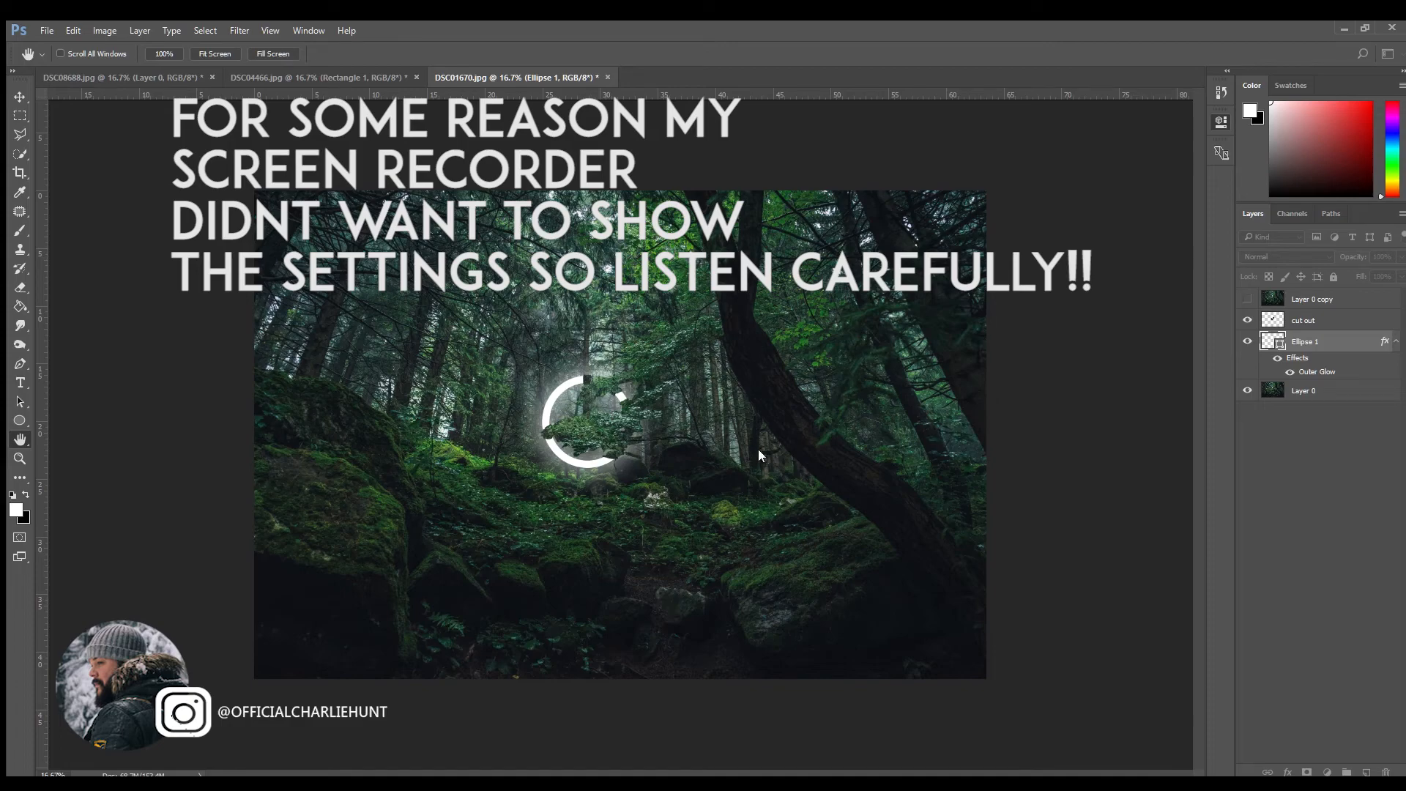
pyautogui.click(713, 437)
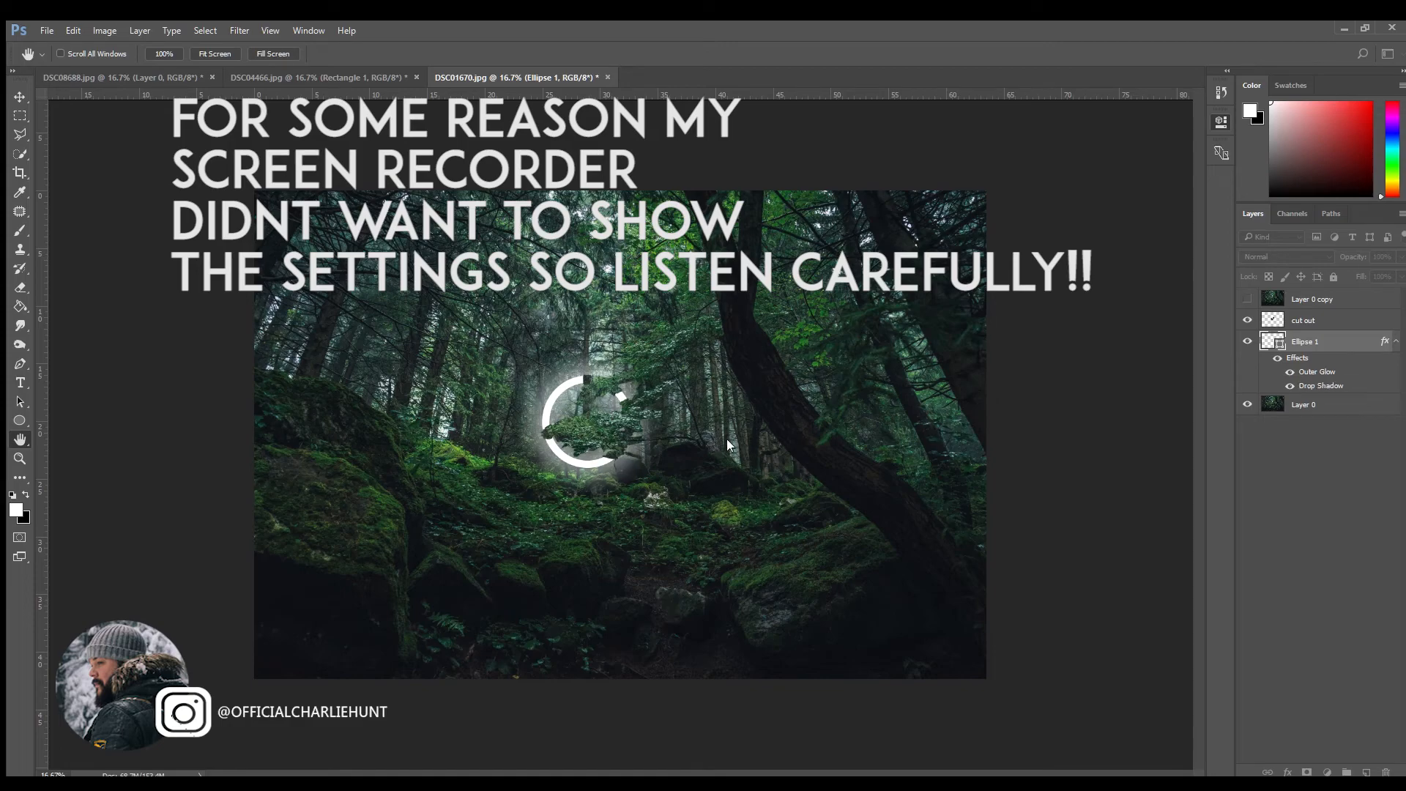
pyautogui.click(743, 438)
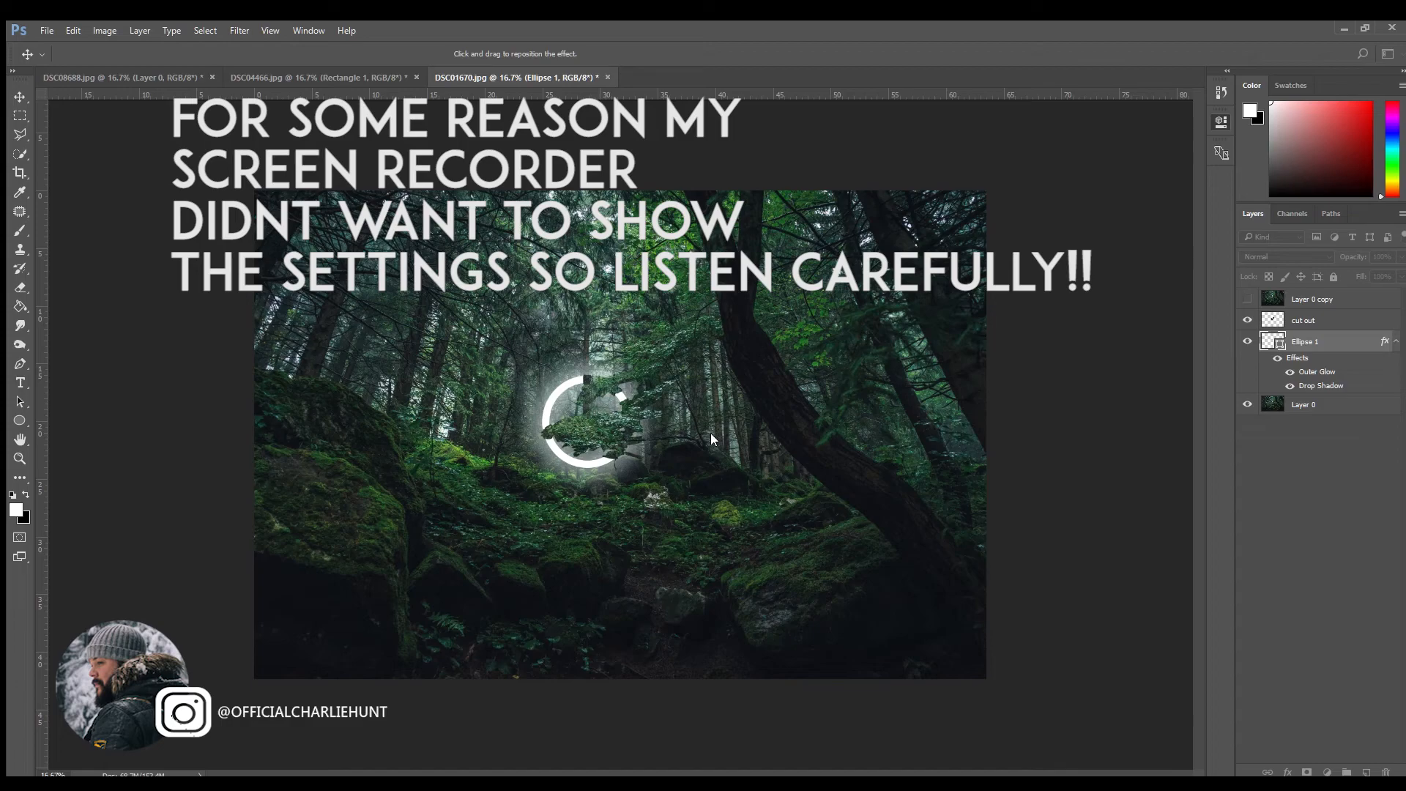
pyautogui.click(711, 434)
pyautogui.click(709, 434)
pyautogui.click(710, 433)
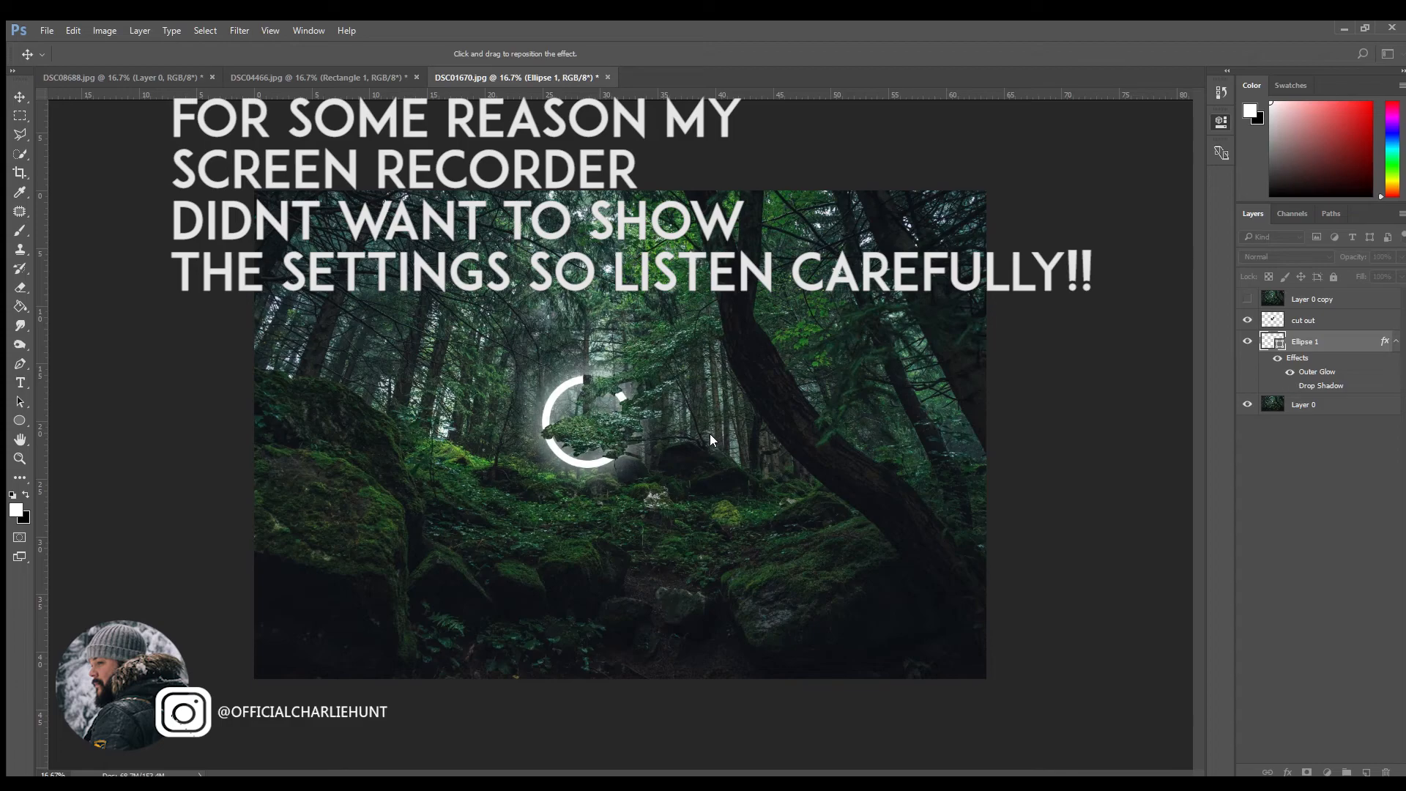
pyautogui.click(709, 434)
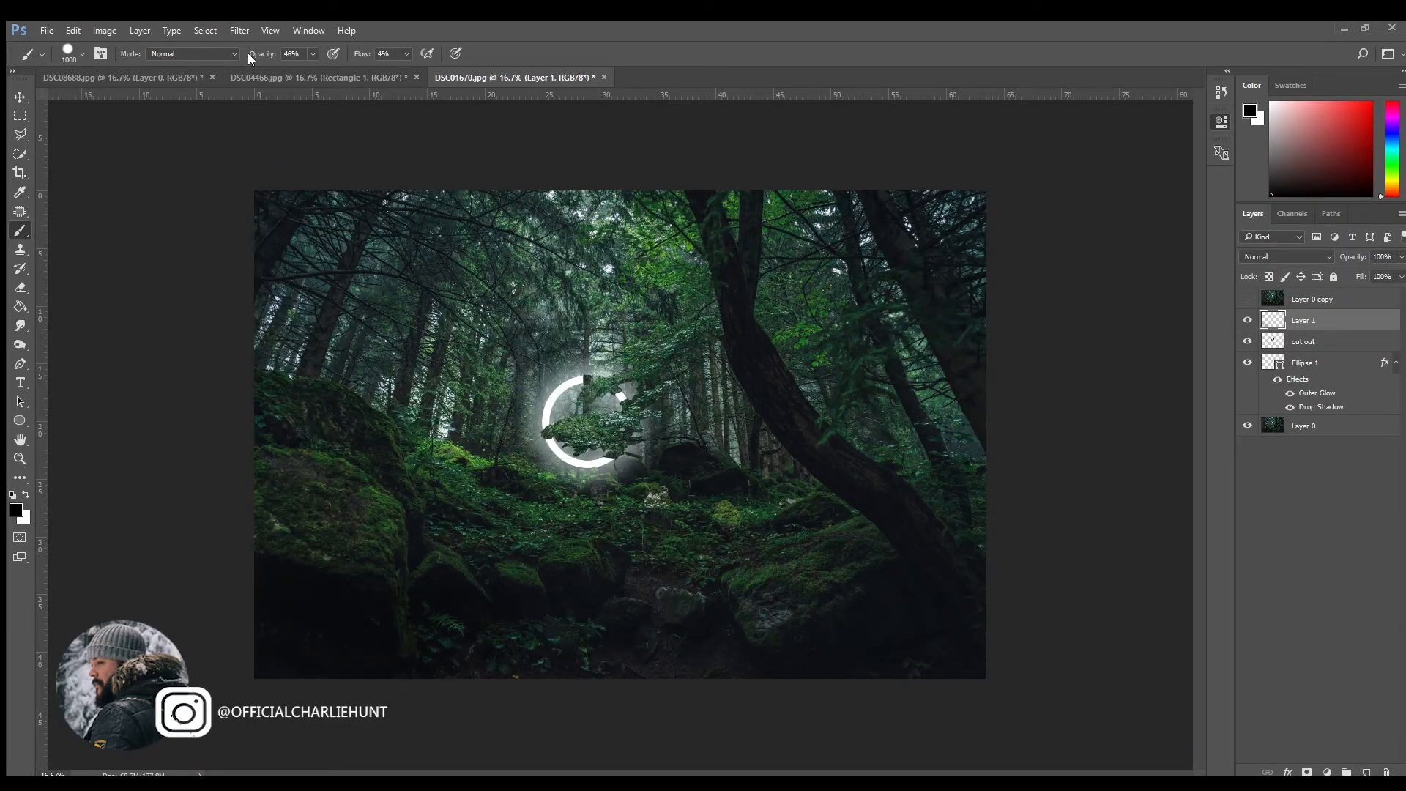
# Step: Darken the photo's outer areas on Layer 1 with a large black brush at 24% flow, compare the effect and adjust the layer's opacity
pyautogui.click(406, 53)
pyautogui.moveTo(404, 64); pyautogui.dragTo(414, 69)
pyautogui.moveTo(475, 695)
pyautogui.mouseDown()
pyautogui.moveTo(402, 705)
pyautogui.moveTo(696, 691)
pyautogui.moveTo(991, 578)
pyautogui.moveTo(1004, 355)
pyautogui.moveTo(865, 692)
pyautogui.moveTo(329, 486)
pyautogui.moveTo(455, 252)
pyautogui.moveTo(885, 276)
pyautogui.moveTo(840, 667)
pyautogui.moveTo(715, 750)
pyautogui.moveTo(307, 752)
pyautogui.moveTo(379, 591)
pyautogui.moveTo(1223, 648)
pyautogui.mouseUp()
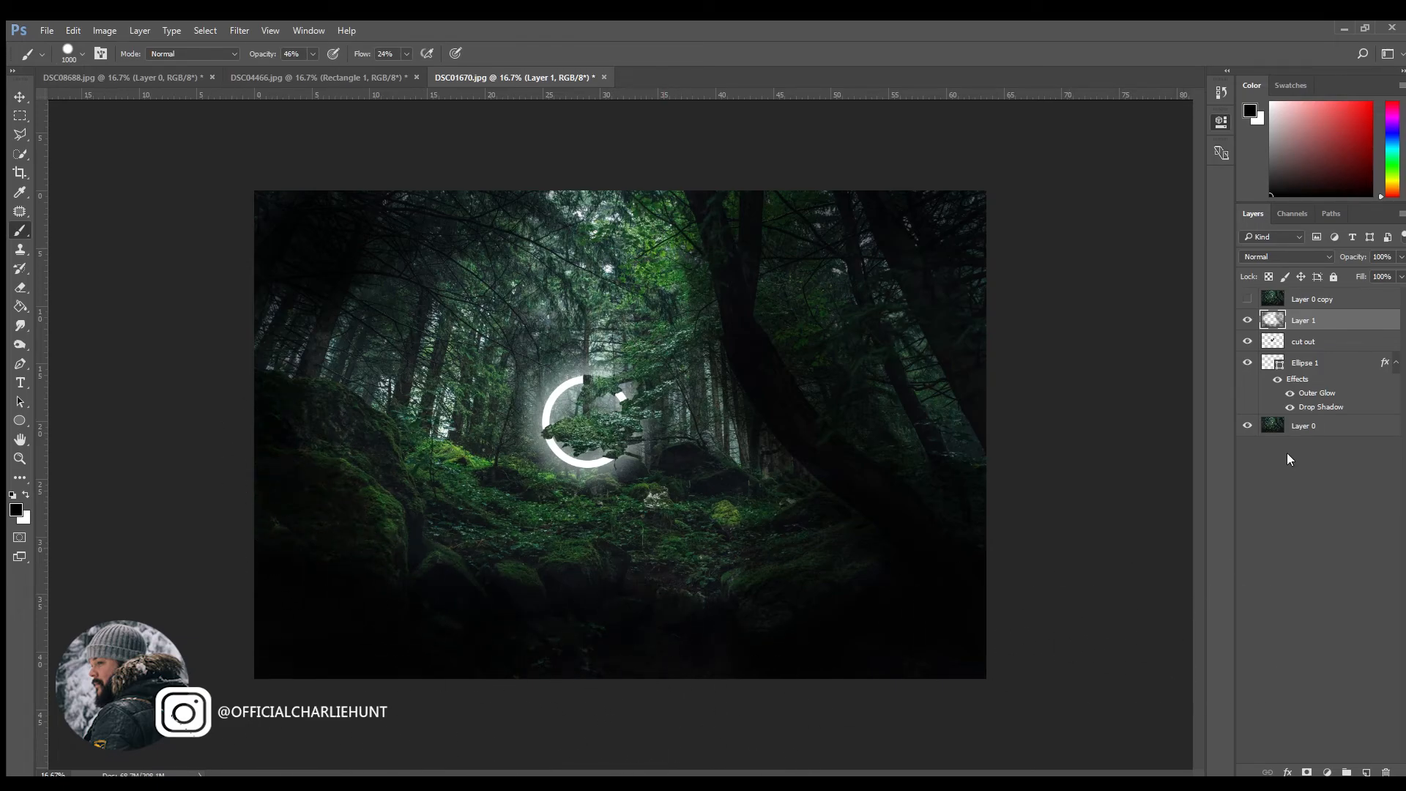
pyautogui.click(1247, 321)
pyautogui.click(1247, 321)
pyautogui.moveTo(1354, 274); pyautogui.dragTo(1372, 274)
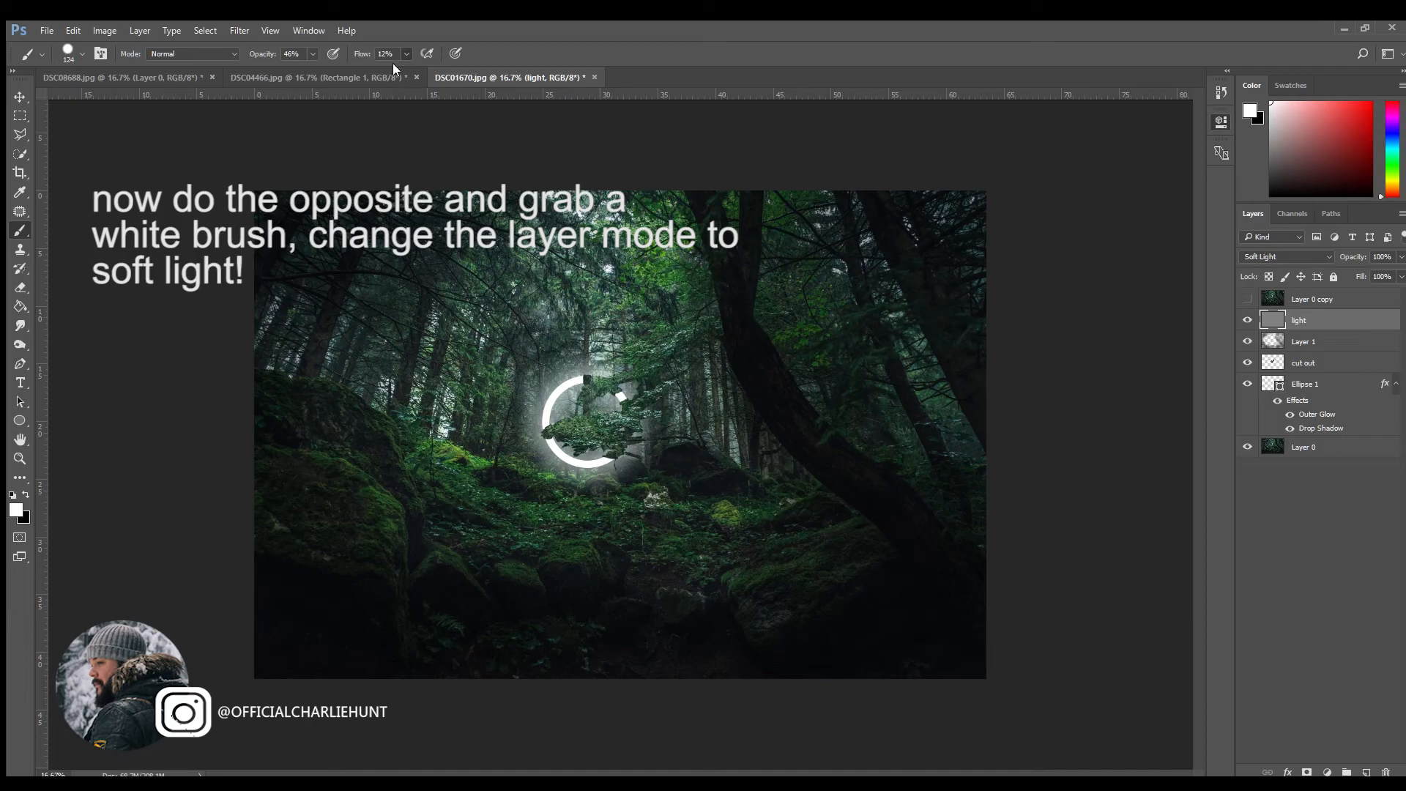
# Step: Paint white highlights at 12% flow on the Soft Light layer "light" over the mossy ground and rocks around and below the ring
pyautogui.moveTo(448, 560)
pyautogui.mouseDown()
pyautogui.moveTo(483, 584)
pyautogui.moveTo(536, 574)
pyautogui.mouseUp()
pyautogui.moveTo(590, 555); pyautogui.dragTo(568, 551)
pyautogui.moveTo(364, 487); pyautogui.dragTo(387, 558)
pyautogui.moveTo(445, 480)
pyautogui.mouseDown()
pyautogui.moveTo(564, 517)
pyautogui.moveTo(546, 477)
pyautogui.moveTo(695, 541)
pyautogui.moveTo(807, 558)
pyautogui.mouseUp()
pyautogui.moveTo(699, 484)
pyautogui.mouseDown()
pyautogui.moveTo(496, 464)
pyautogui.moveTo(772, 478)
pyautogui.mouseUp()
pyautogui.moveTo(476, 533); pyautogui.dragTo(659, 569)
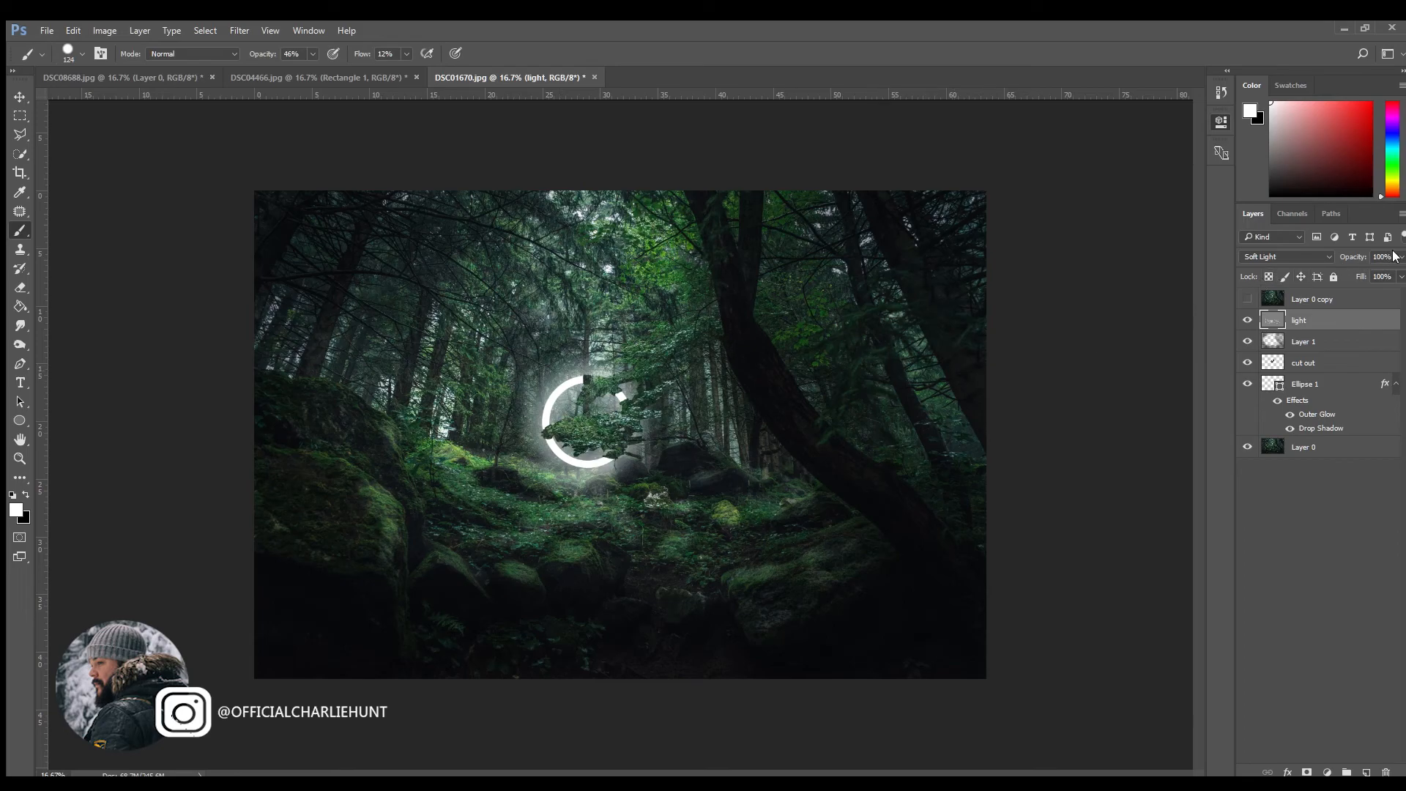
# Step: Set the "light" layer's opacity to 25% and compare the image without that layer and against the original in Layer 0 copy
pyautogui.moveTo(1357, 275)
pyautogui.mouseDown()
pyautogui.moveTo(1331, 275)
pyautogui.moveTo(1364, 271)
pyautogui.moveTo(1345, 276)
pyautogui.mouseUp()
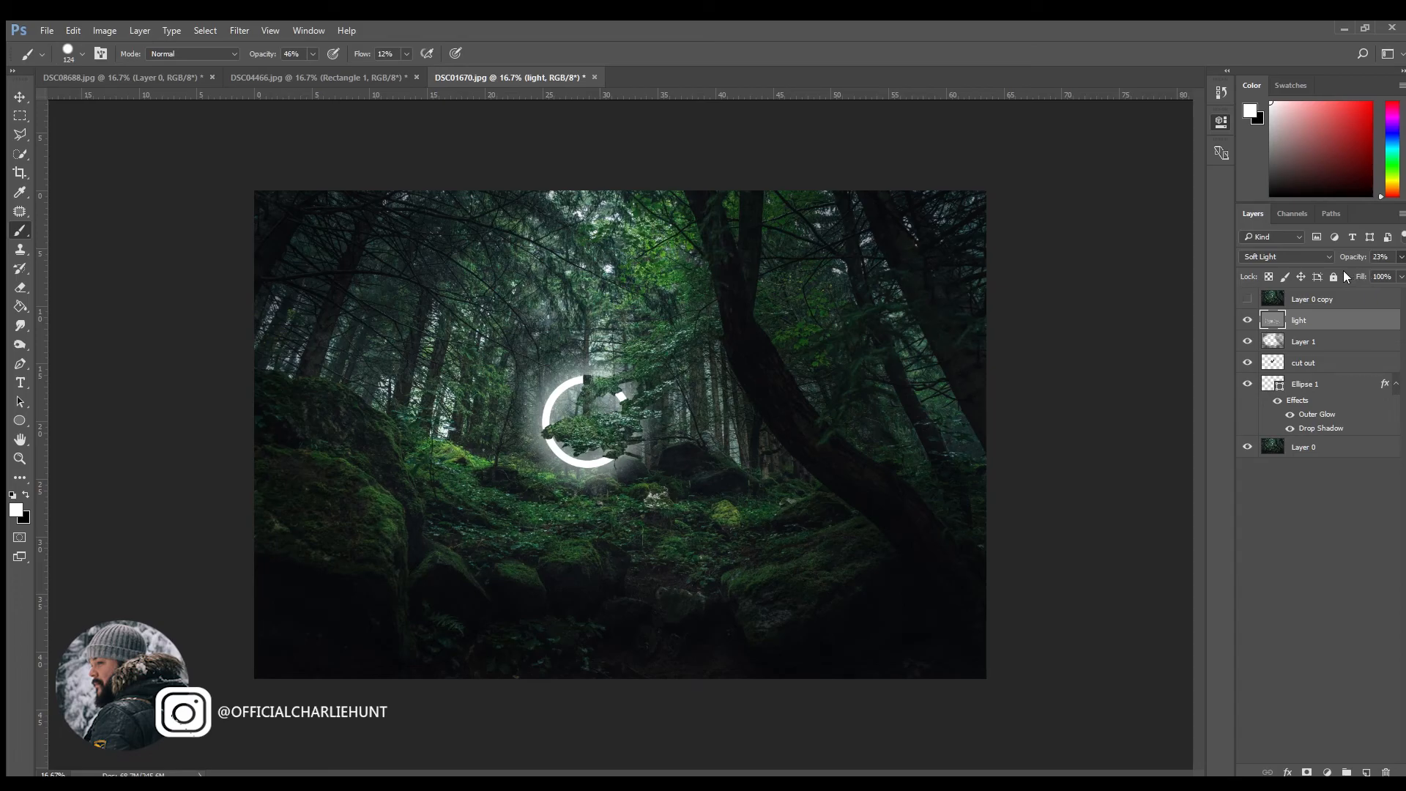
pyautogui.moveTo(1344, 270); pyautogui.dragTo(1346, 271)
pyautogui.click(1247, 320)
pyautogui.click(1247, 320)
pyautogui.click(1247, 320)
pyautogui.click(1247, 320)
pyautogui.click(1249, 299)
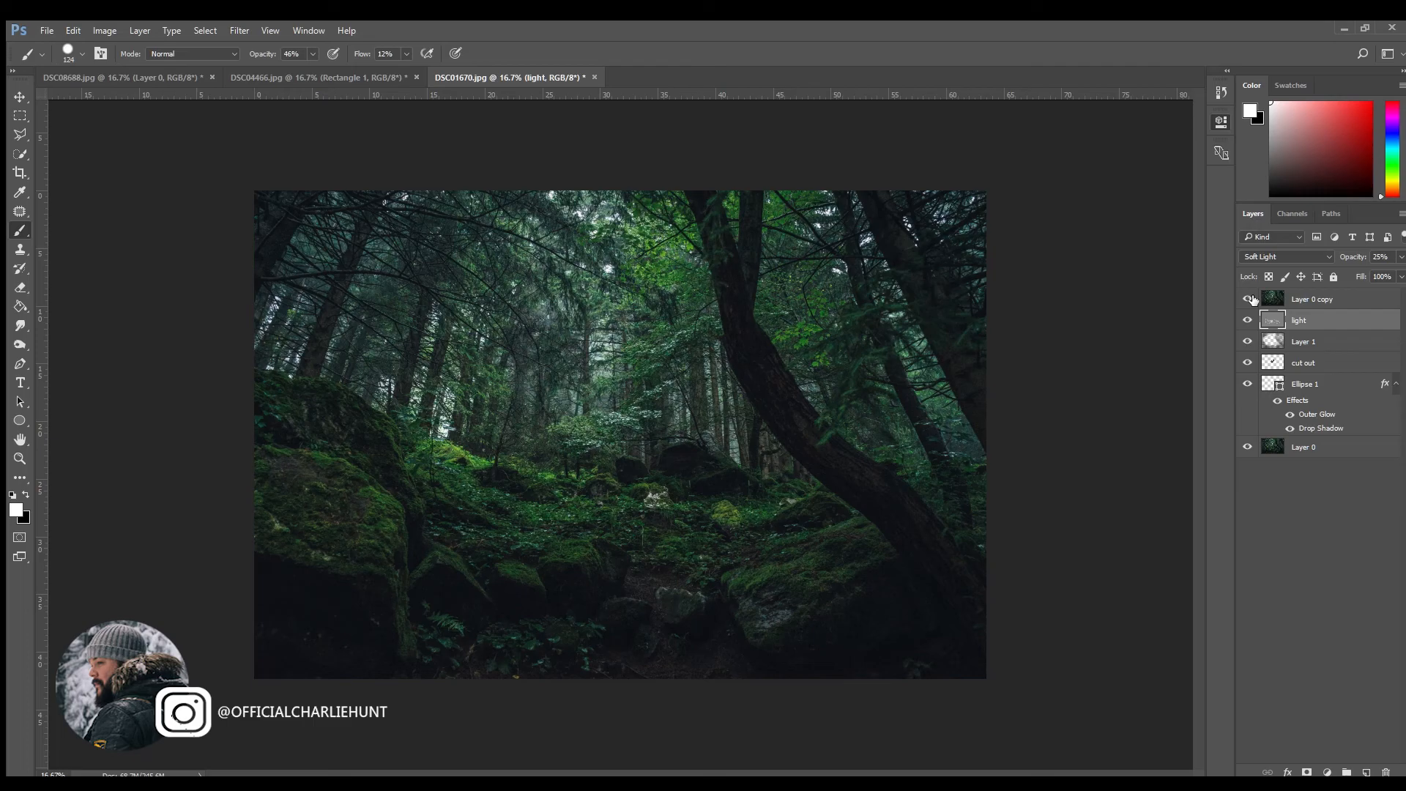
pyautogui.click(1250, 300)
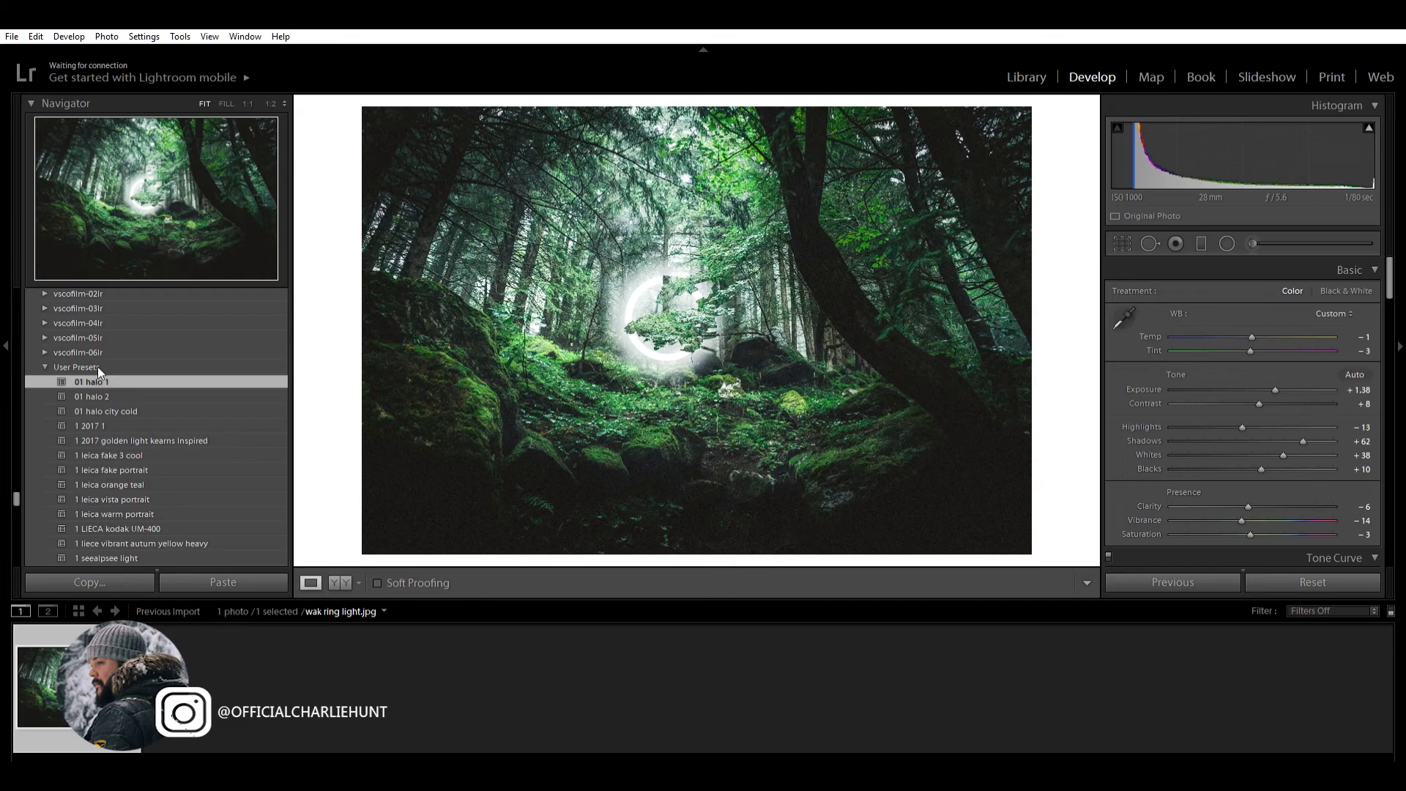
# Step: In Lightroom, try the user presets 01 halo 2, 01 halo city cold, 1 2017 1 and the 2017 golden light preset on the ring photo
pyautogui.click(110, 376)
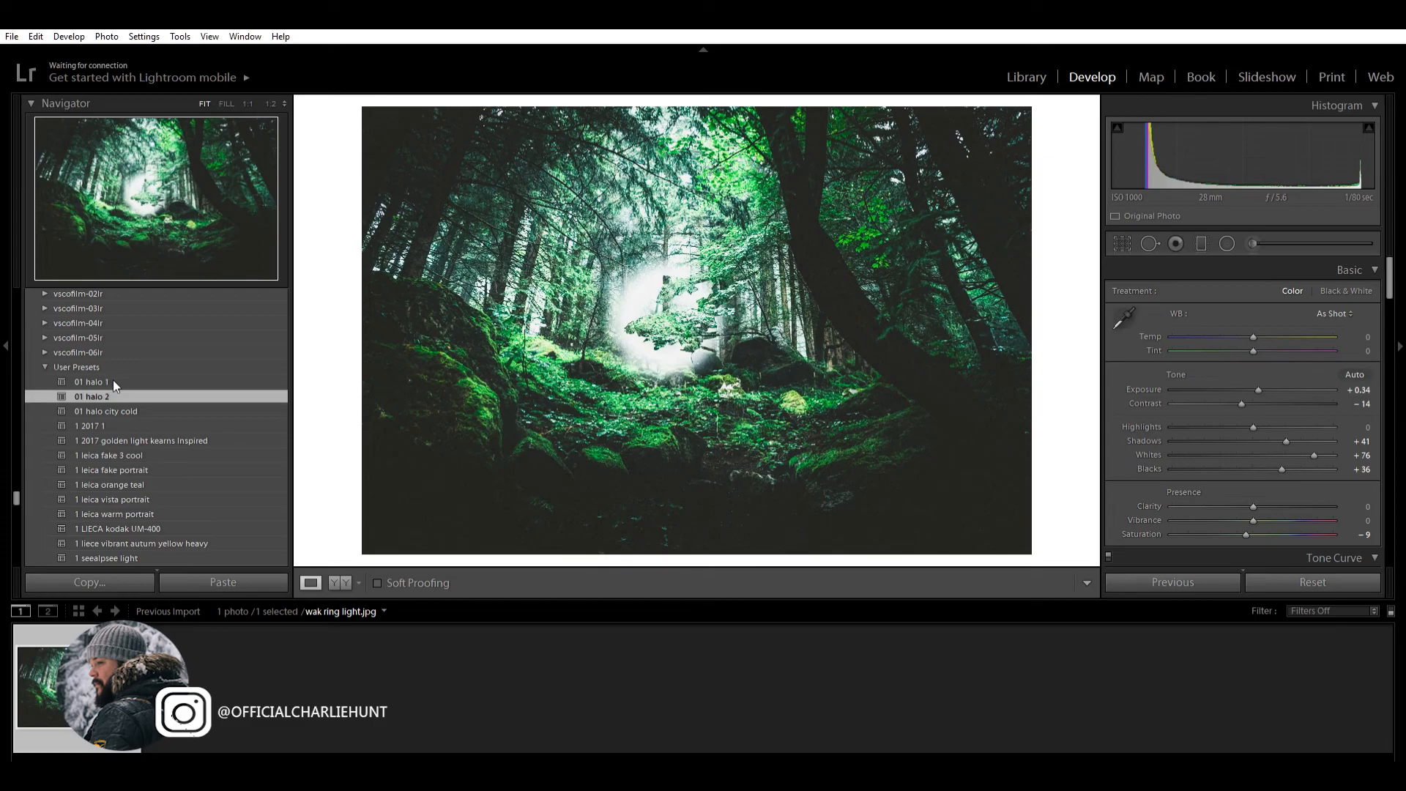
pyautogui.click(120, 397)
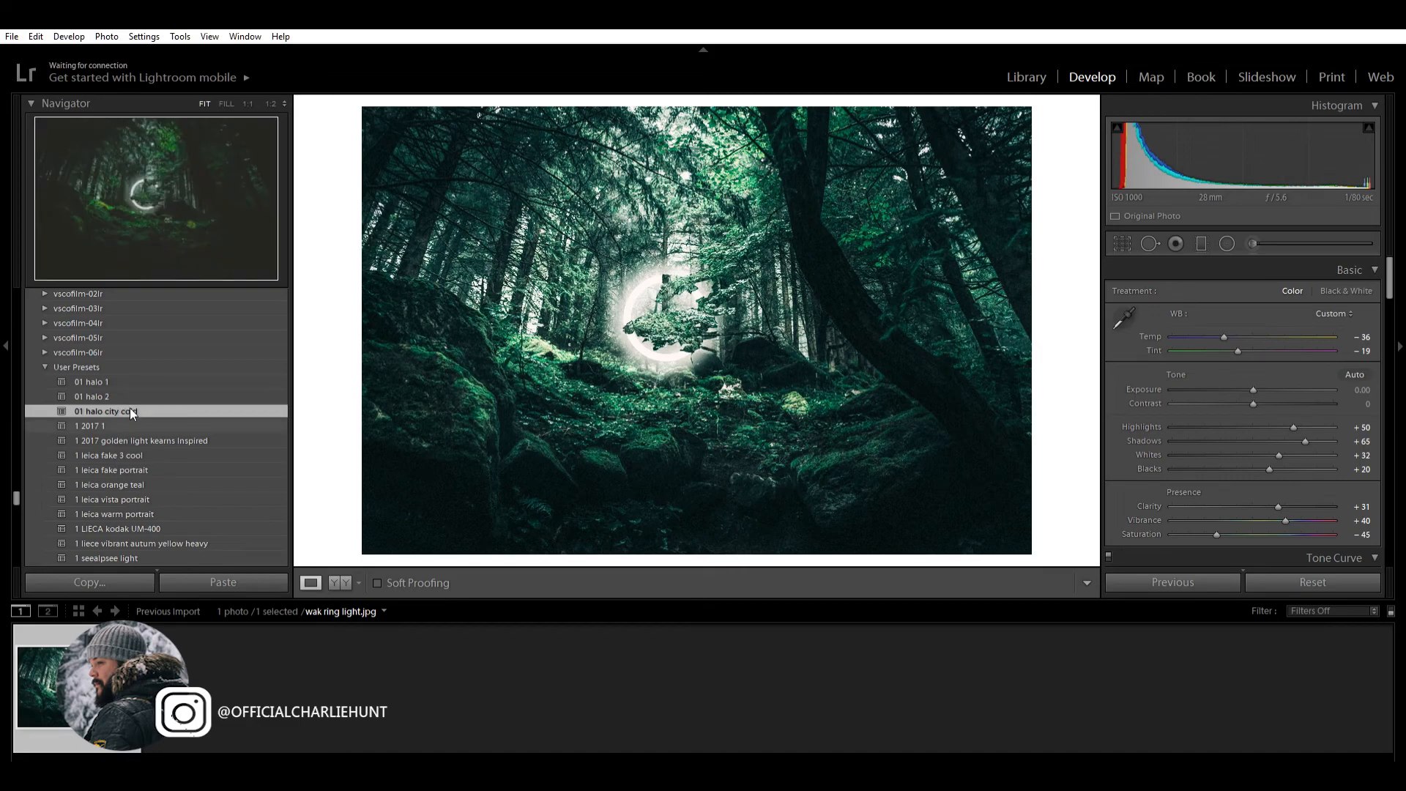
pyautogui.click(130, 407)
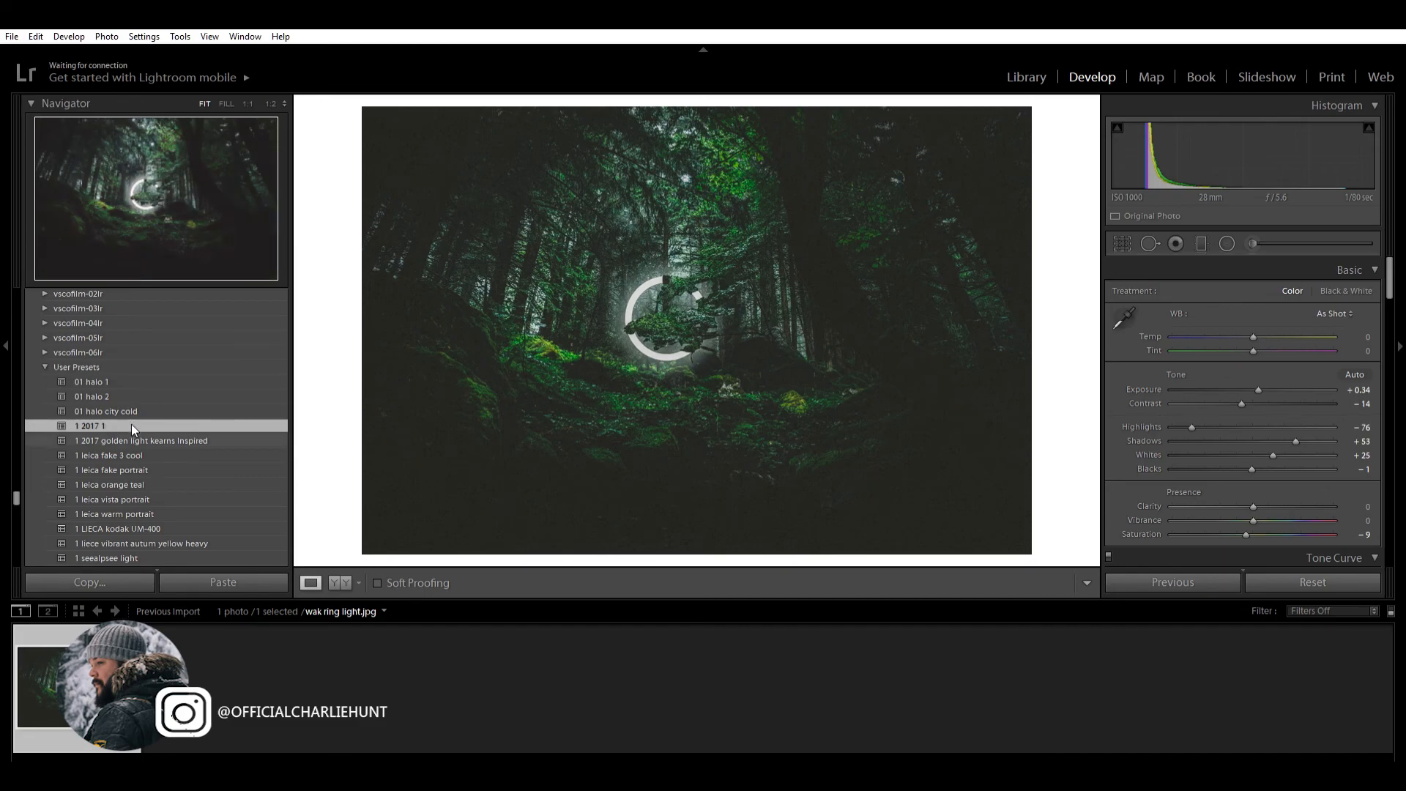
pyautogui.click(131, 424)
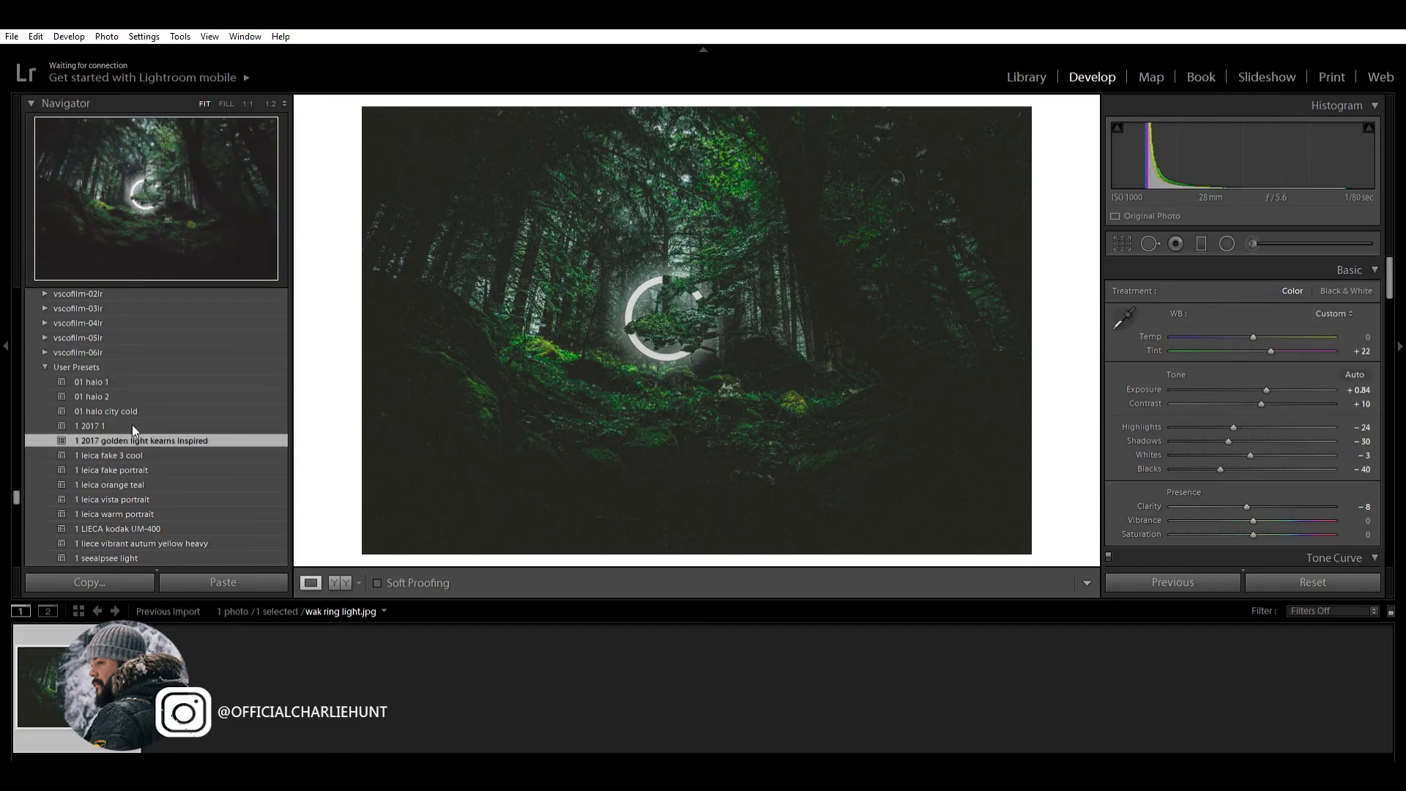